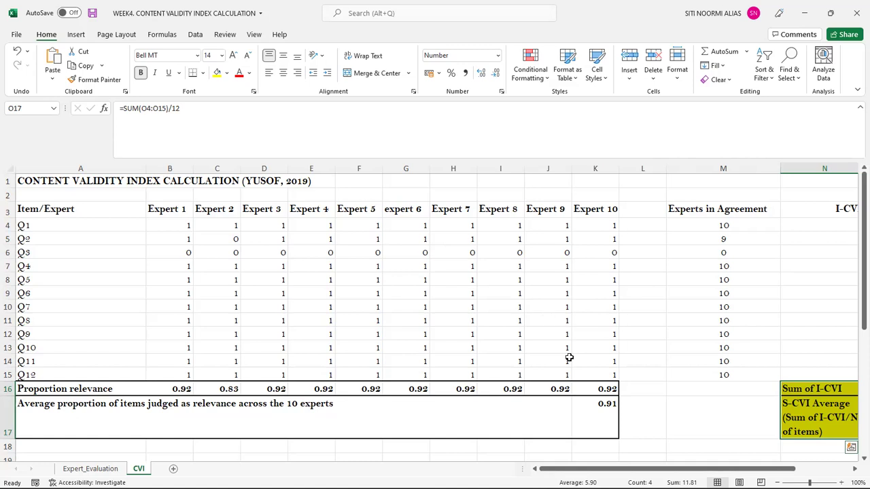
Open the Expert_Evaluation sheet and examine the experts' item ratings together with the recoding rule and relevance scale below the table
drag(580, 469, 469, 449)
click(80, 470)
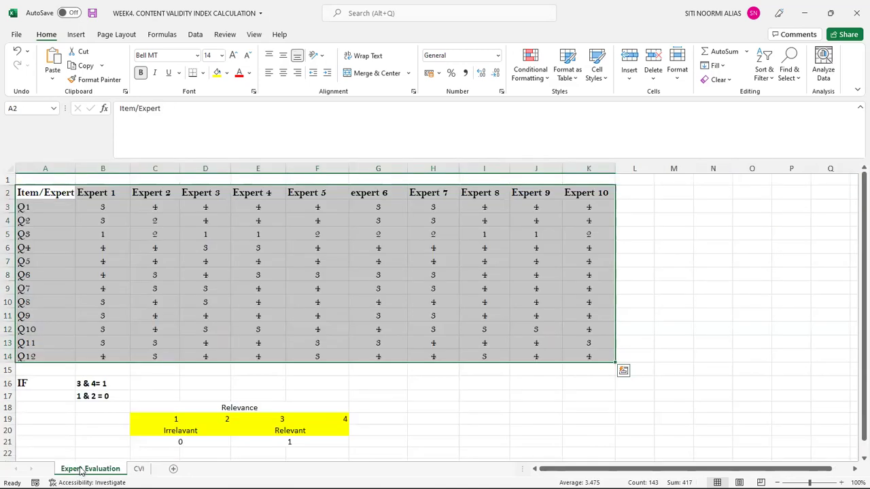
click(104, 208)
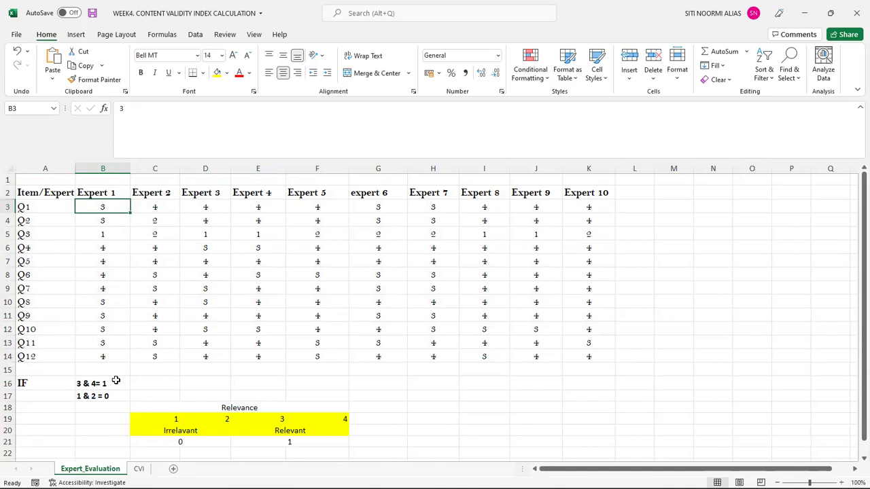
scroll(117, 382, down, 1)
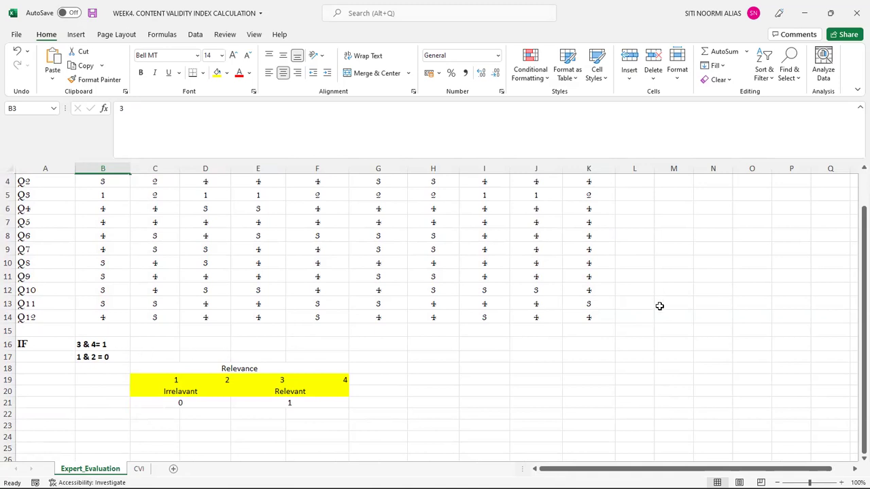
scroll(655, 299, up, 1)
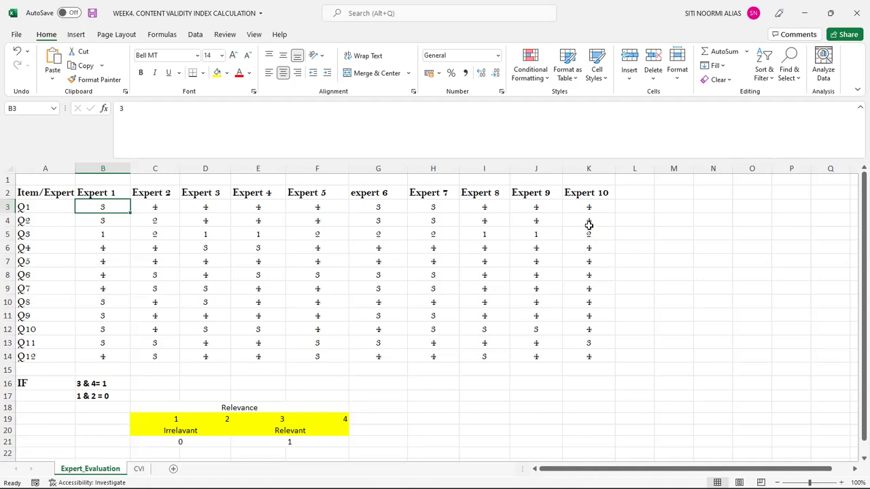
Select the ten experts' ratings for Q1 to Q11 and compare them with the relevance recoding key
click(125, 219)
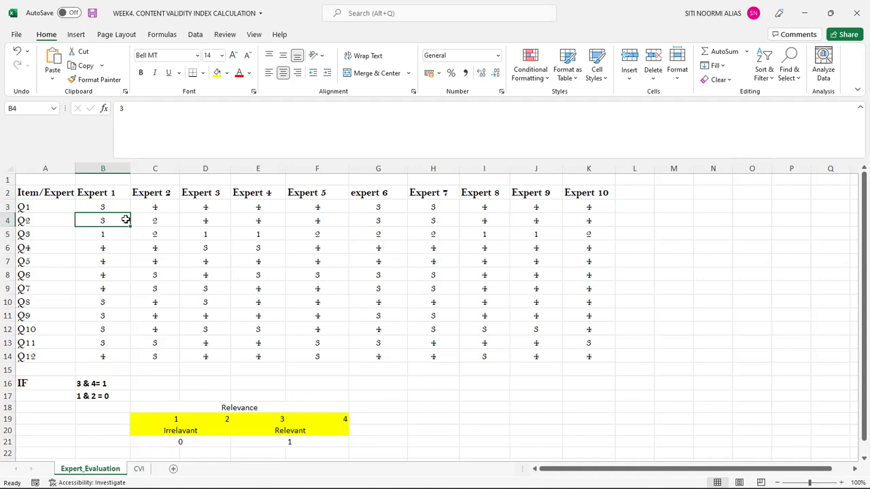
drag(122, 208, 588, 343)
scroll(354, 346, down, 2)
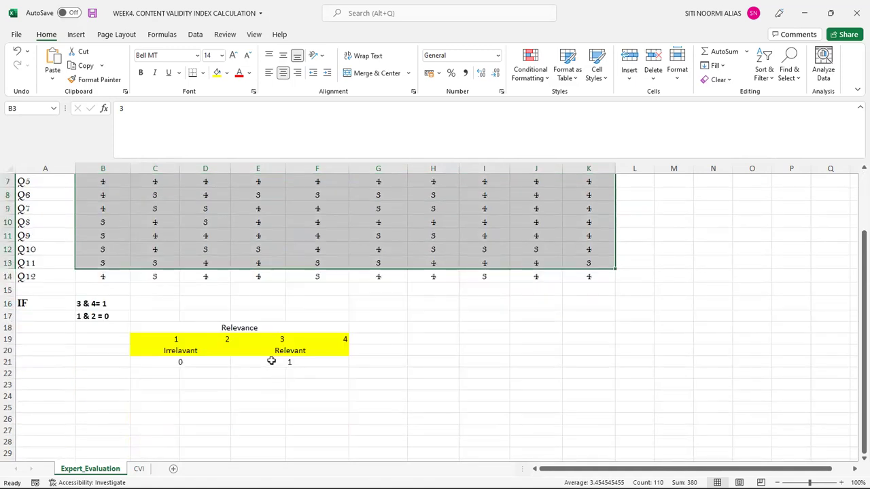
scroll(612, 255, up, 2)
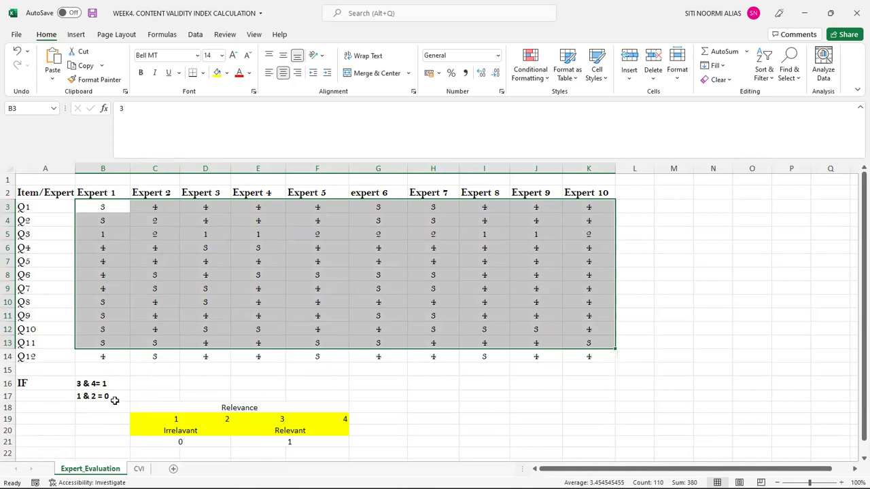
scroll(136, 449, down, 1)
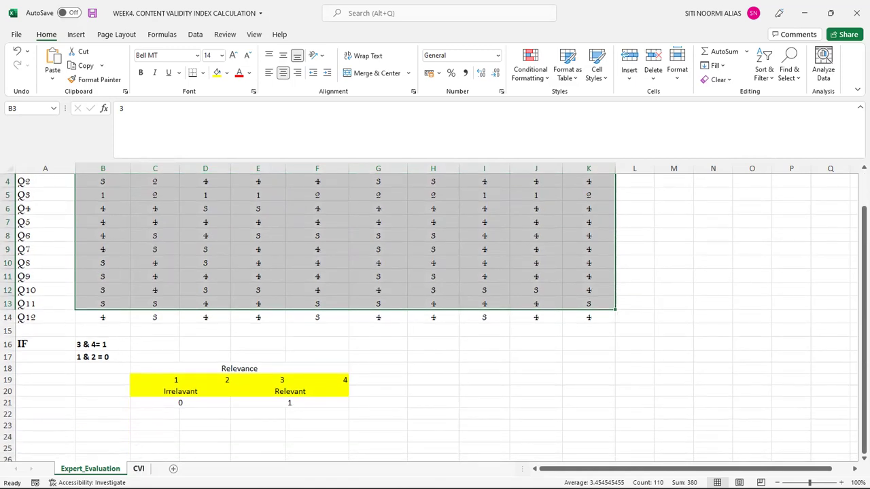
key(ctrl+Page_Down)
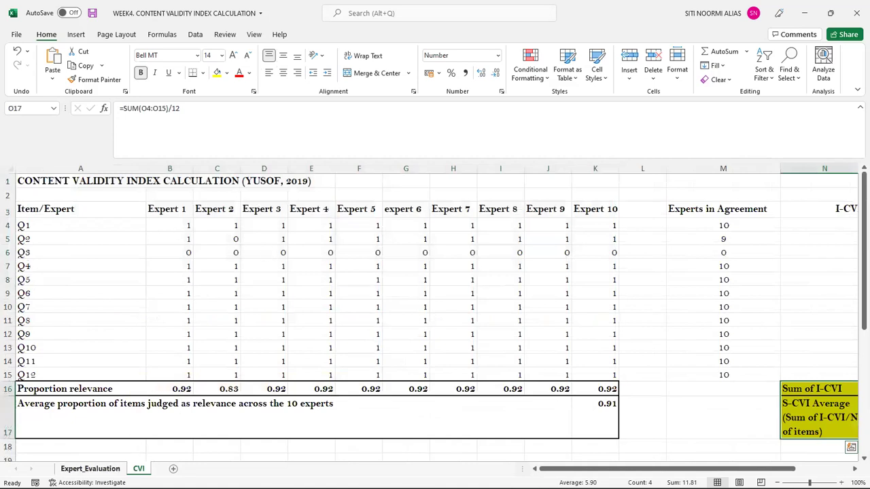
key(ctrl+Page_Up)
scroll(192, 264, up, 1)
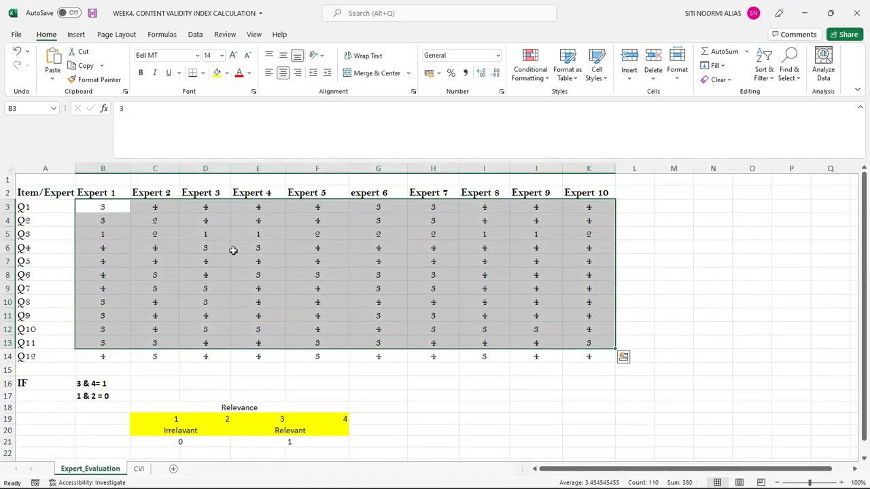
On the CVI sheet, inspect the Proportion relevance row and its formulas for Expert 10 and Expert 1
click(141, 469)
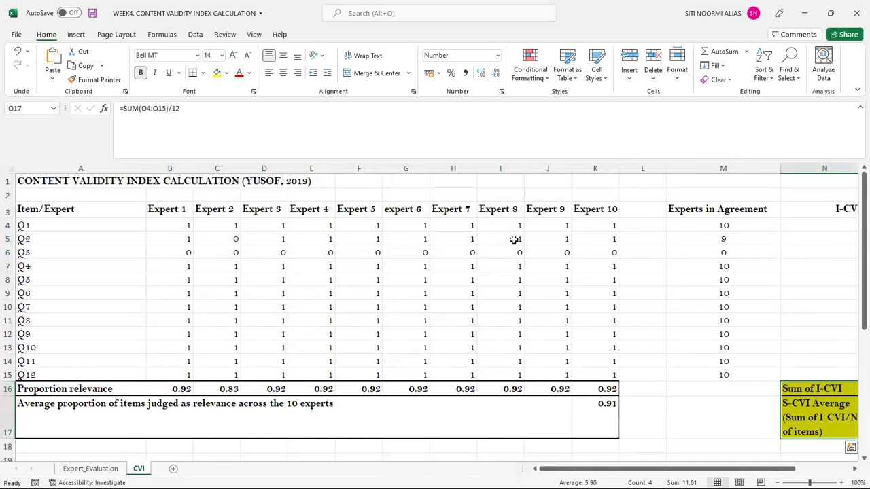
drag(52, 388, 603, 387)
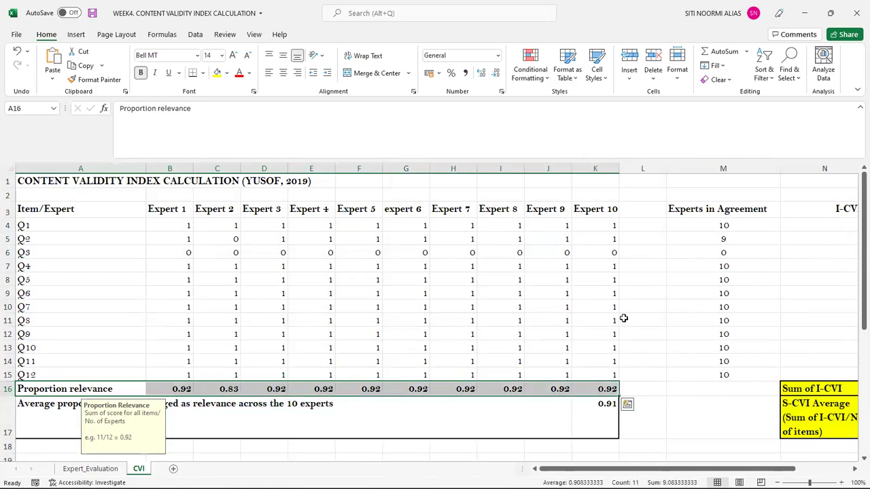
click(601, 387)
click(601, 387)
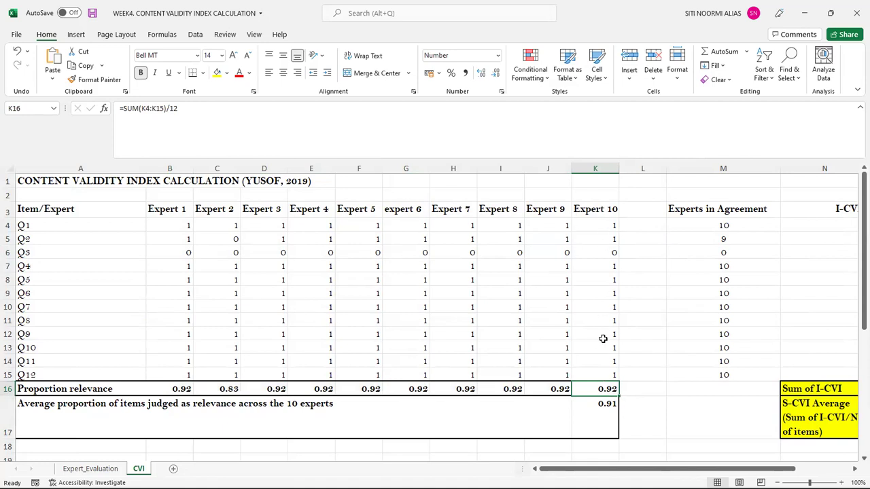
drag(607, 225, 184, 361)
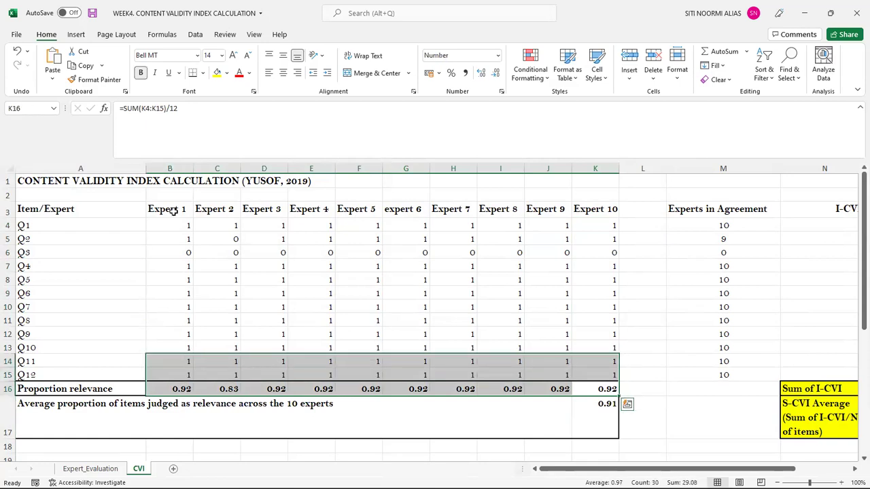
click(165, 385)
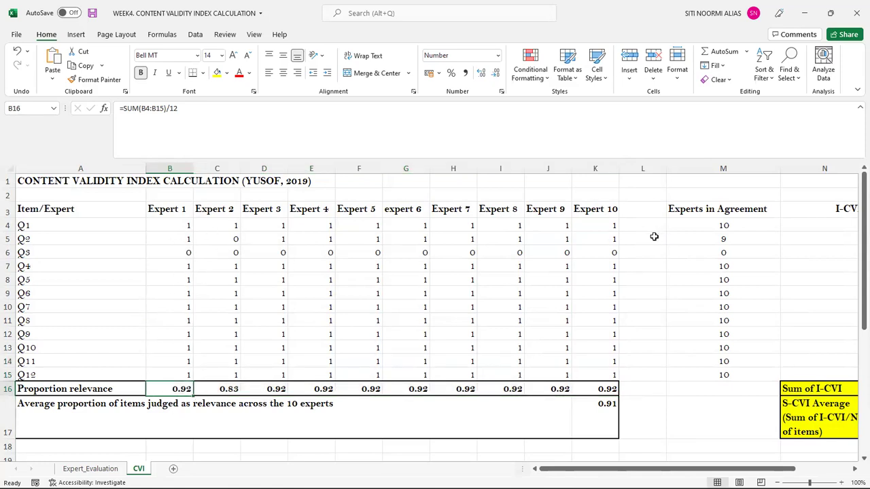
Check the formula for the average proportion of items judged relevant against the Proportion relevance values in B16:K16
click(605, 404)
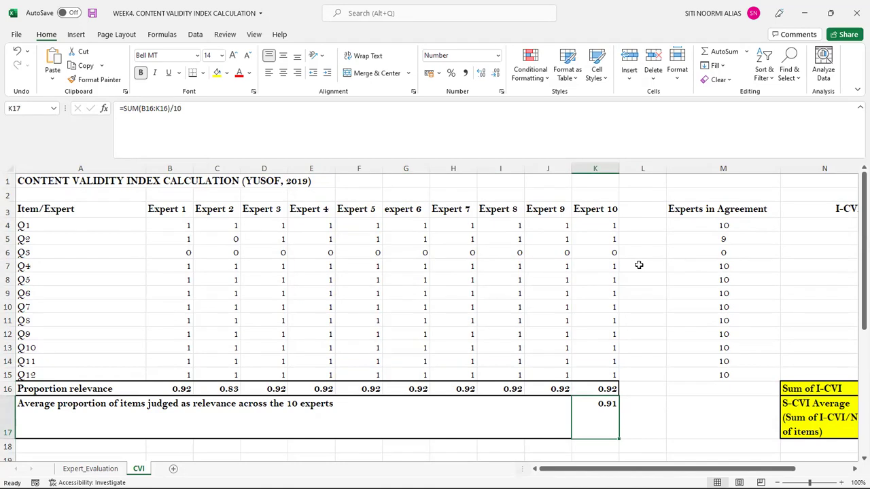
click(609, 209)
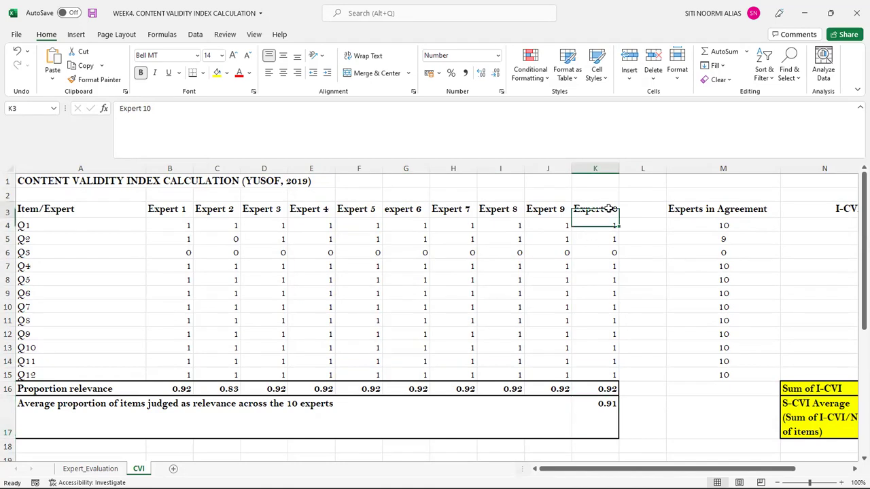
click(614, 411)
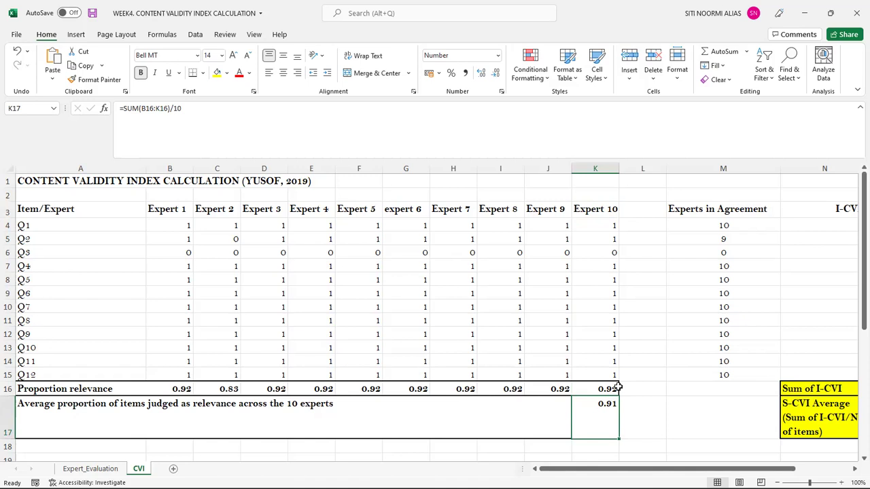
click(607, 393)
shift+click(180, 393)
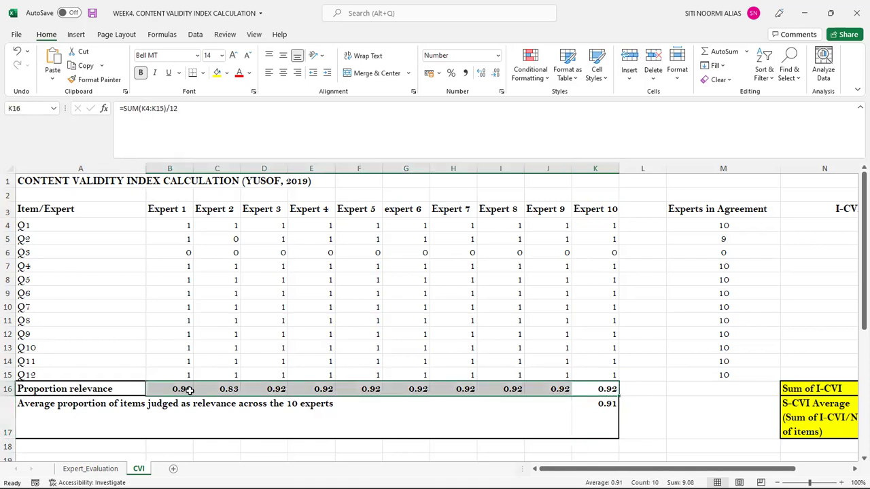
click(606, 416)
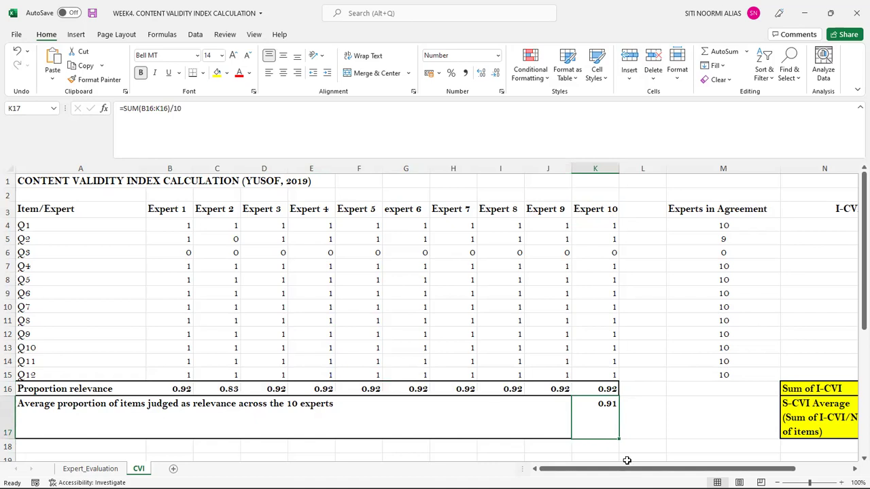
Read the note on the Experts in Agreement header and widen column M slightly
mouse_move(632, 471)
mouse_down()
mouse_move(660, 472)
mouse_move(615, 471)
mouse_up()
drag(585, 469, 673, 469)
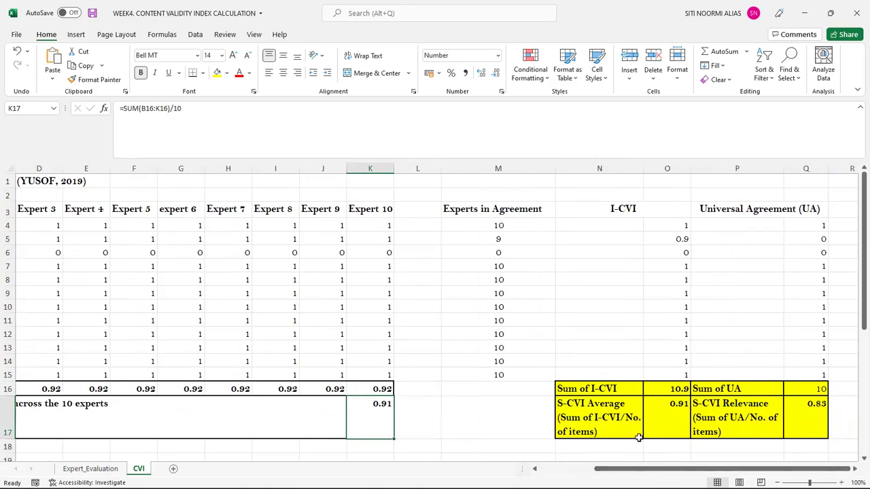
click(445, 208)
mouse_move(647, 473)
mouse_down()
mouse_move(578, 466)
mouse_move(645, 465)
mouse_up()
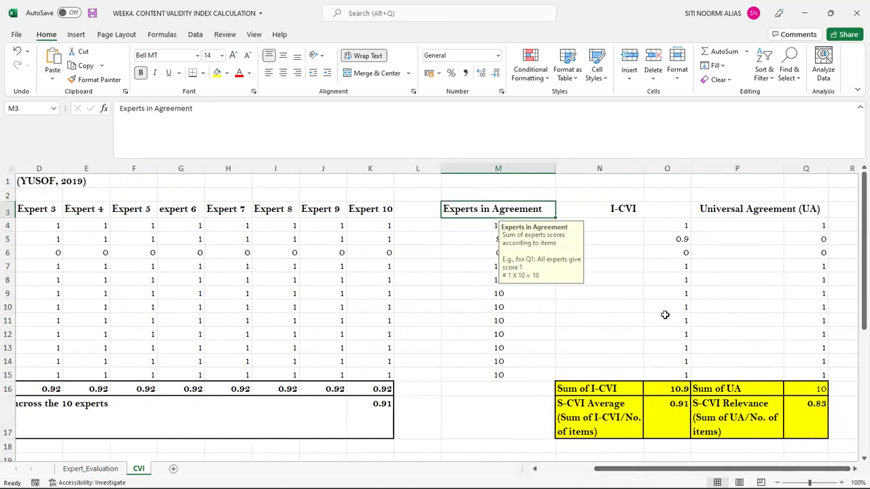
mouse_move(544, 171)
mouse_down()
mouse_move(524, 172)
mouse_move(568, 168)
mouse_move(556, 170)
mouse_up()
drag(646, 469, 590, 469)
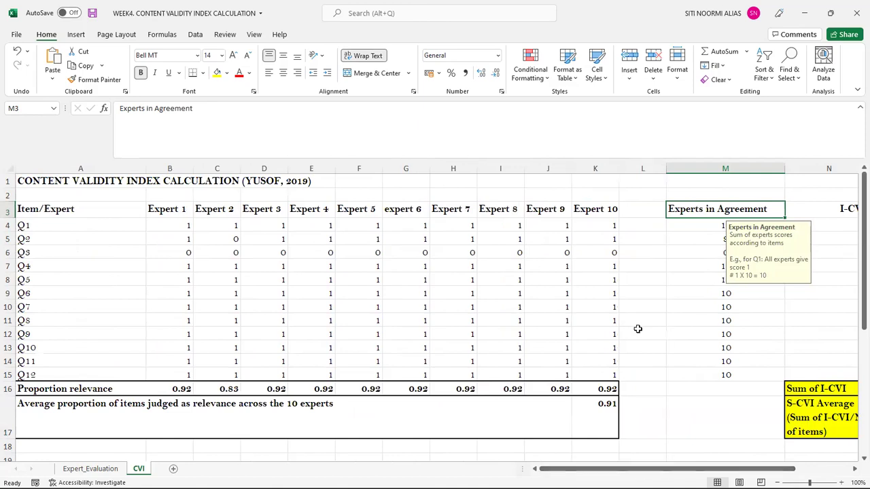
Check the Experts in Agreement formula for Q1 and examine the expert scores in the Q2 and Q3 rows
key(Down)
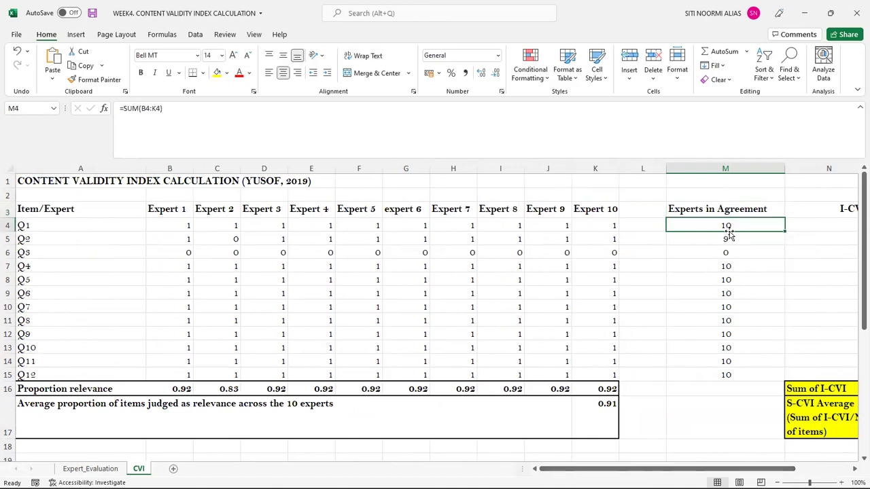
click(42, 228)
click(24, 239)
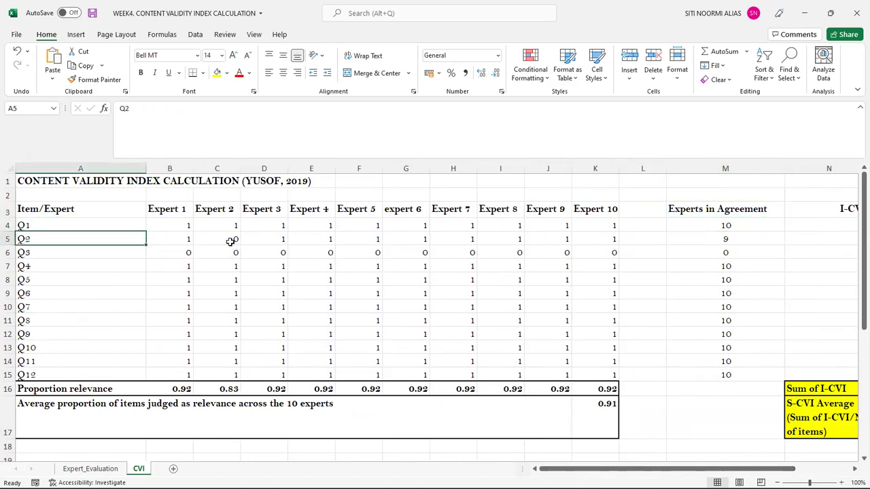
click(232, 240)
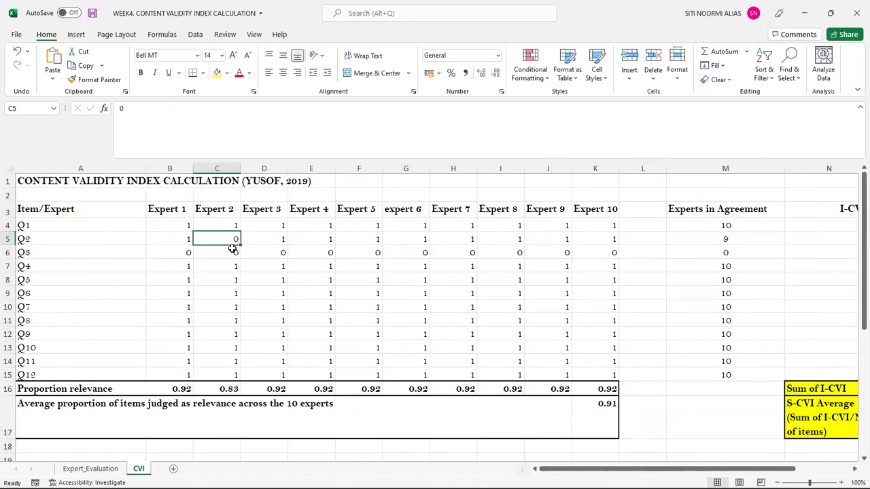
click(7, 253)
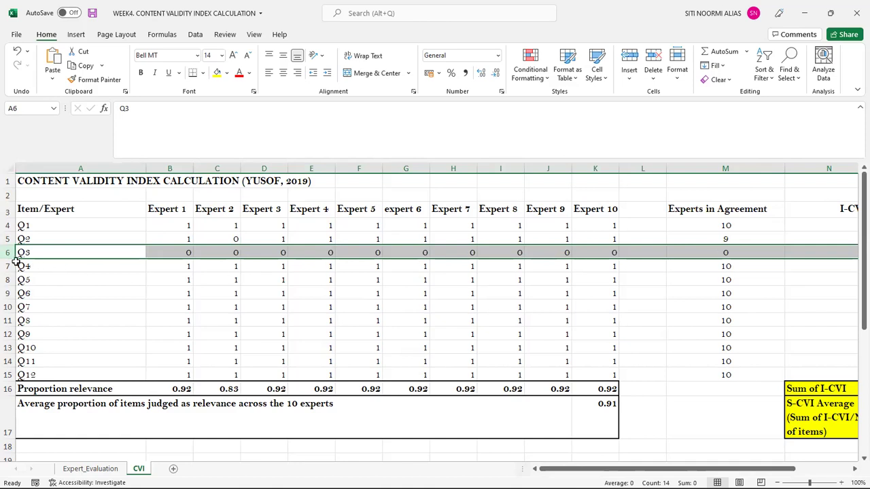
click(103, 268)
click(8, 252)
Read the note on the I-CVI header and check the Experts in Agreement formulas for Q1 and Q2 against it
drag(702, 472, 738, 471)
click(673, 209)
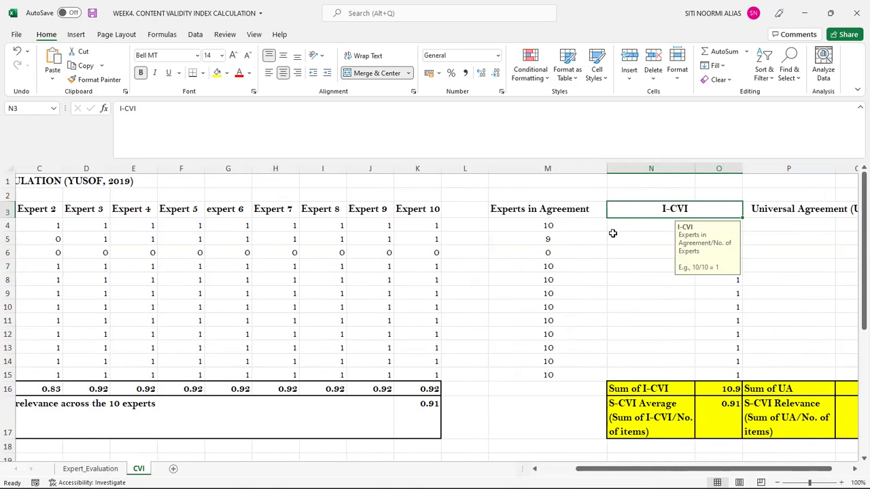
click(580, 226)
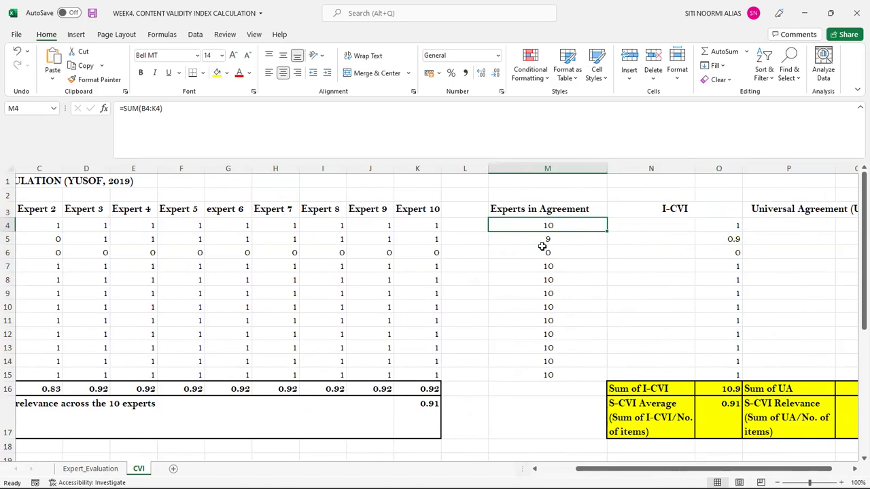
click(585, 238)
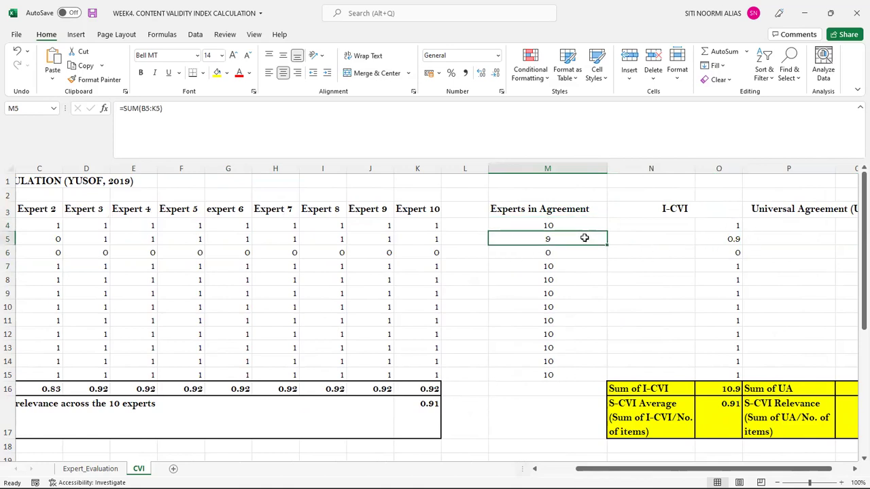
click(682, 210)
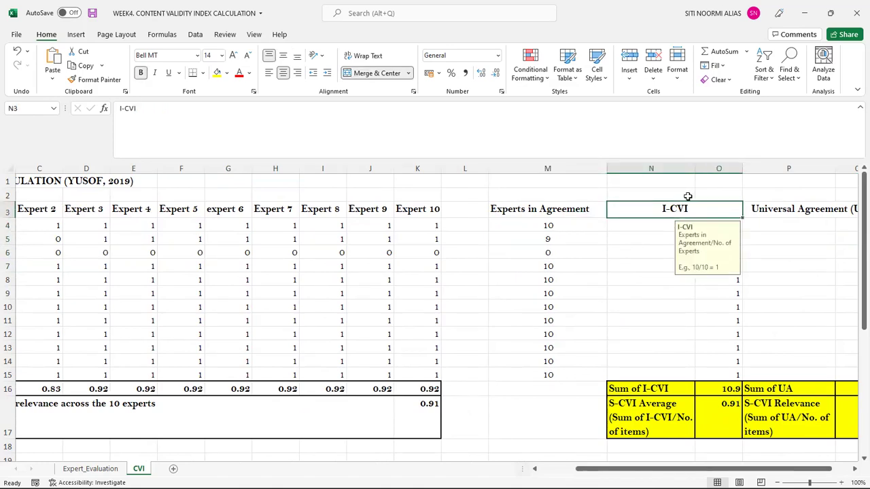
Review Q2's agreement formula and expert scores, and examine the I-CVI column, including the formula for Q3
click(563, 238)
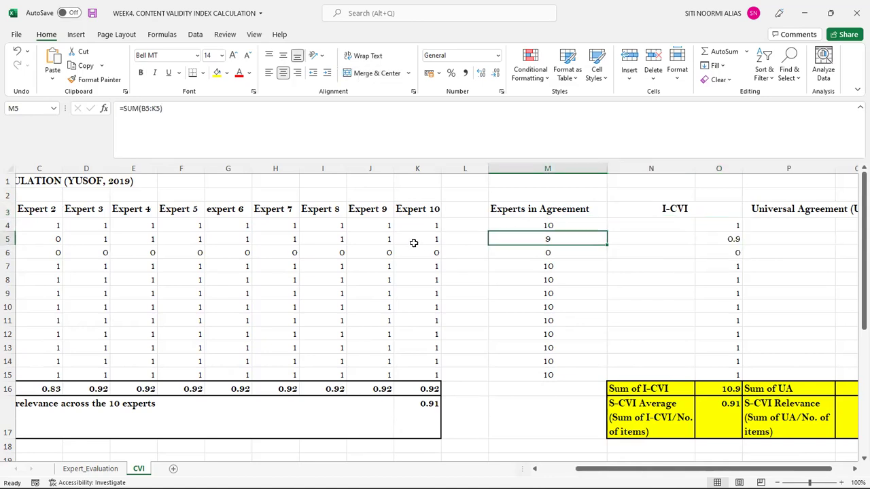
drag(437, 238, 79, 236)
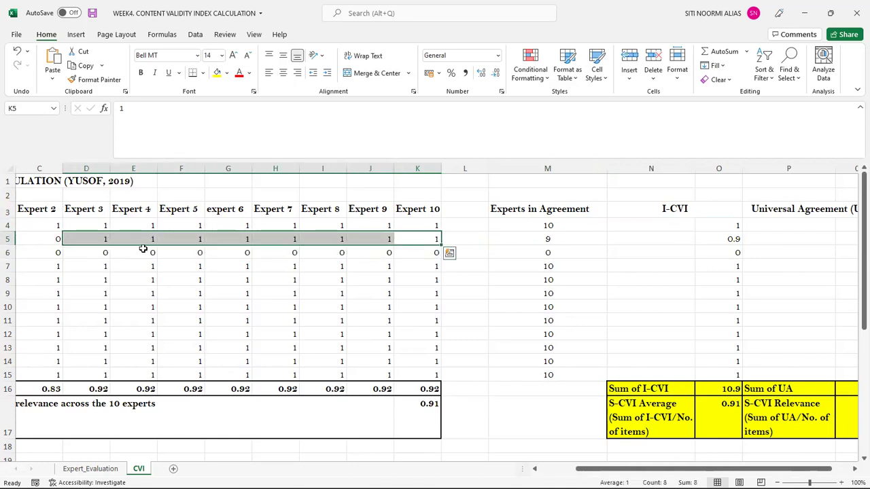
click(736, 253)
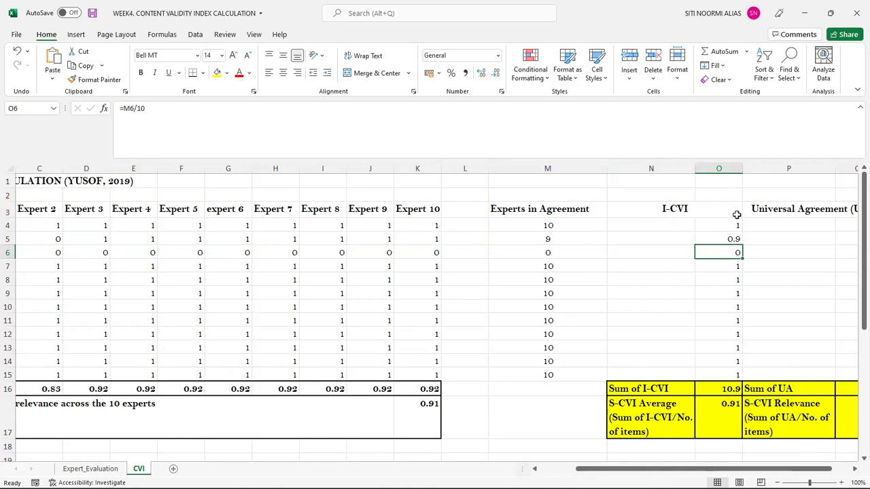
drag(730, 208, 734, 370)
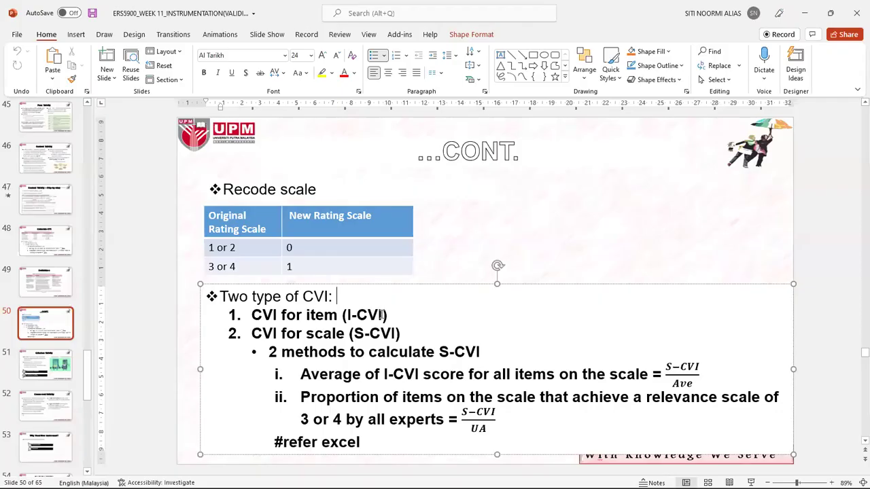
Review the CVI for item (I-CVI) entry on slide 50 and highlight the same entry on the Calculate CVI slide
drag(387, 314, 252, 315)
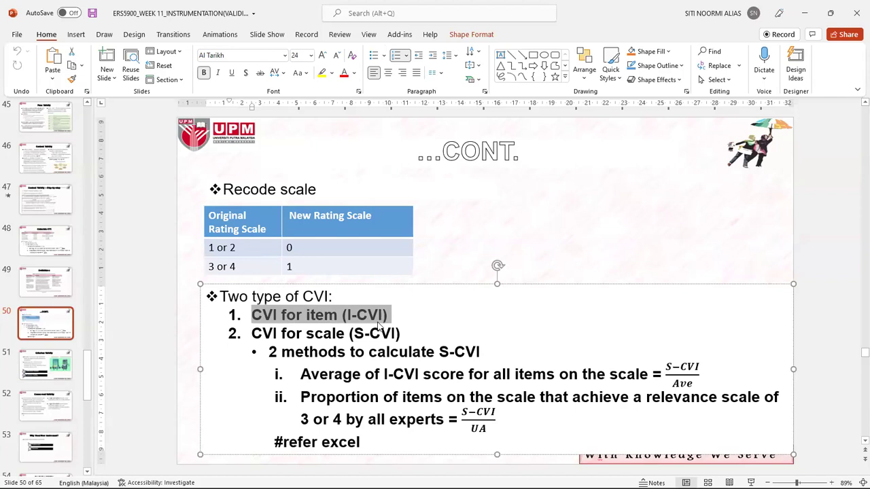
key(Page_Up)
click(38, 248)
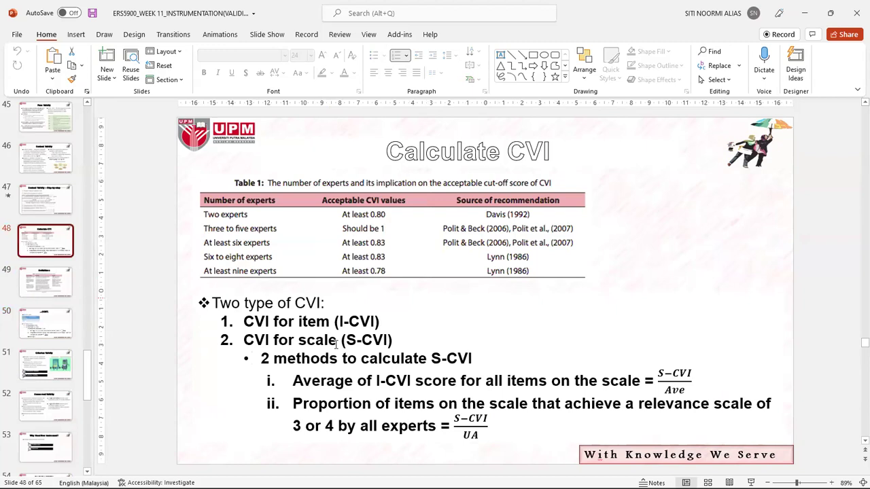
click(380, 324)
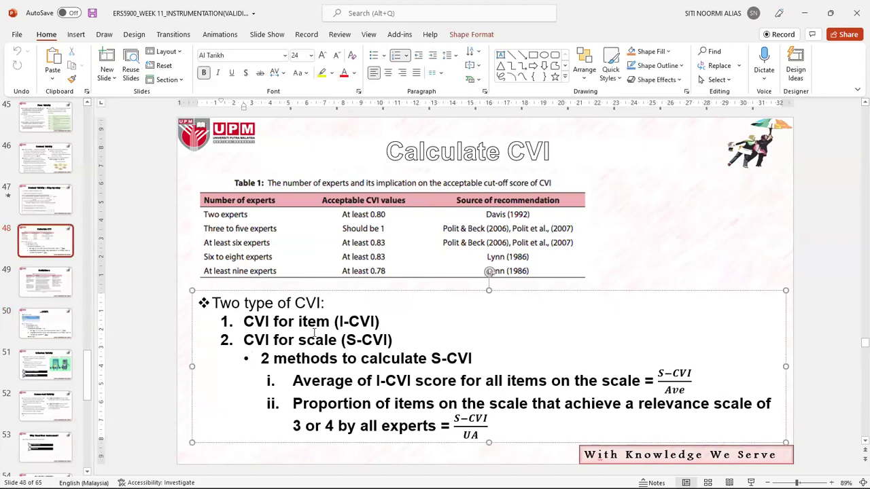
drag(385, 322, 252, 323)
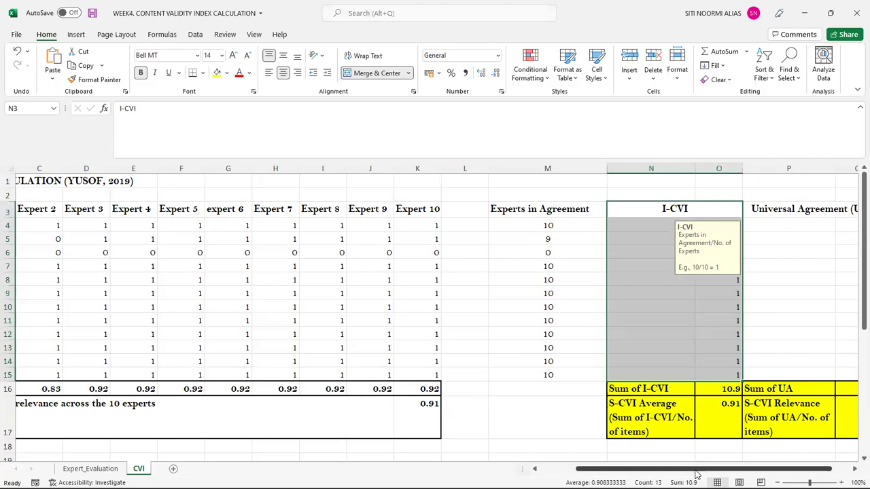
In the Excel CVI sheet, read the note on the Universal Agreement (UA) header and look over its column
drag(696, 474, 716, 474)
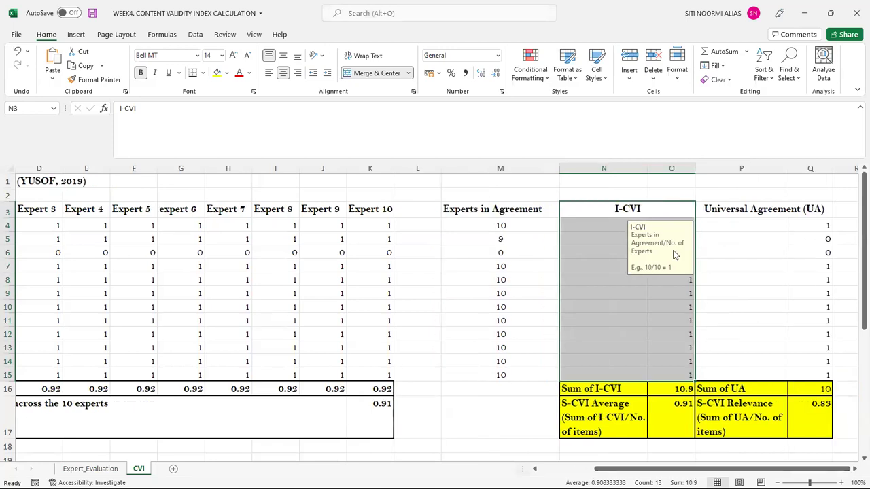
click(721, 209)
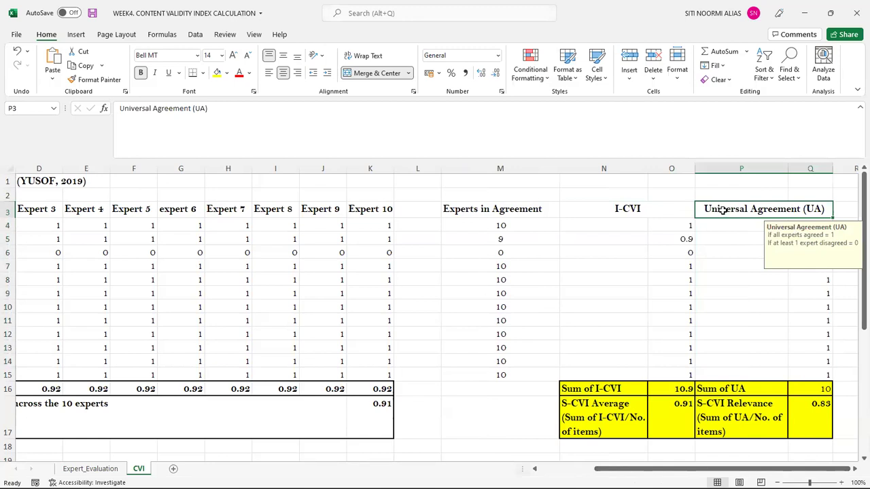
click(792, 318)
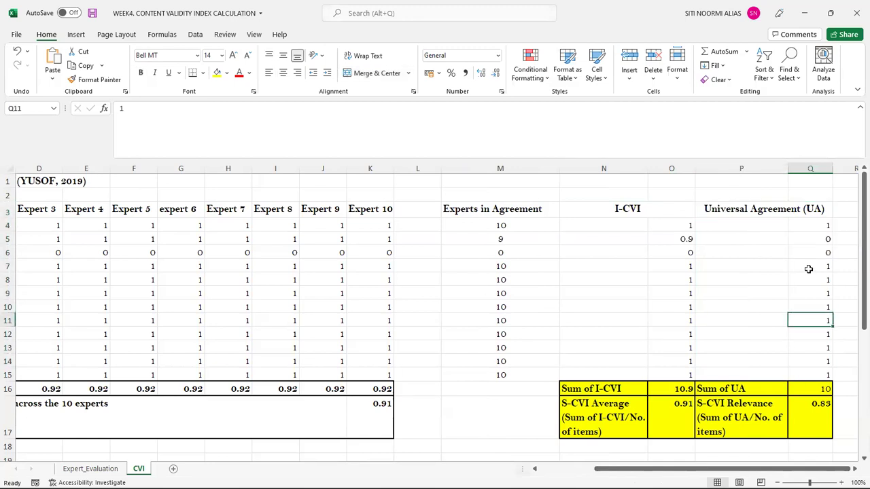
click(820, 229)
click(812, 215)
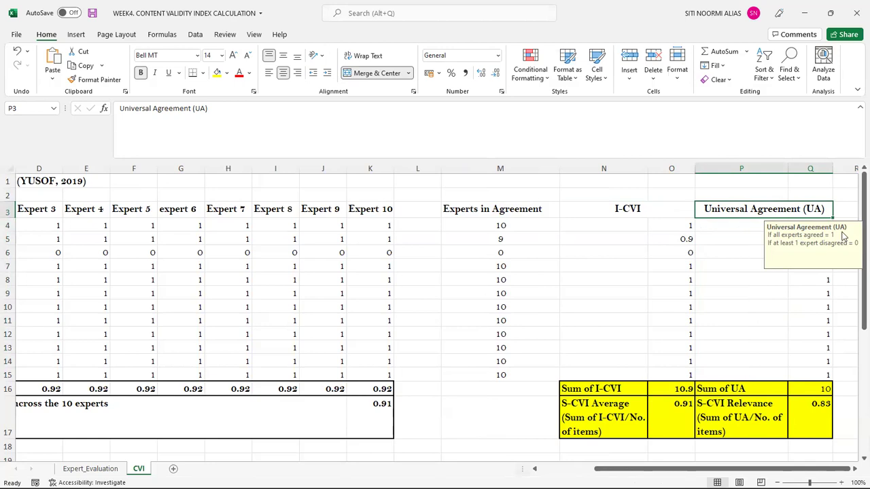
click(782, 308)
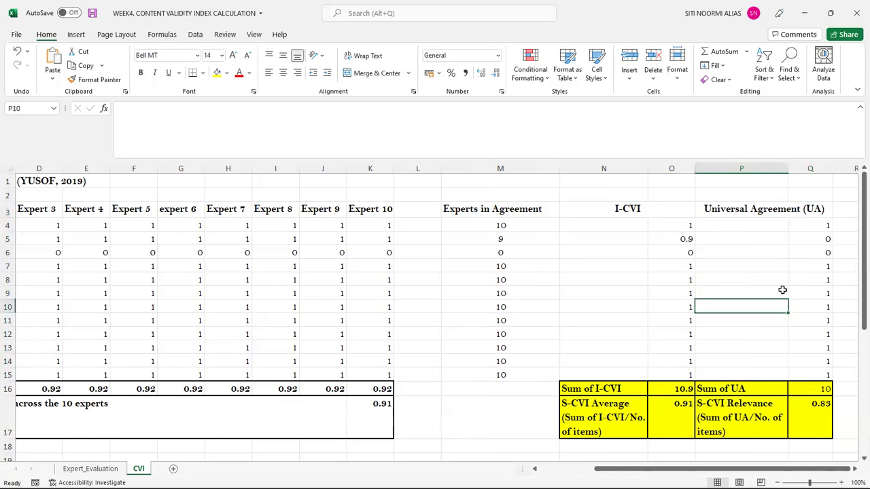
Compare the I-CVI and Universal Agreement values for Q1 to Q3 and examine the UA values in the remaining item rows
click(686, 227)
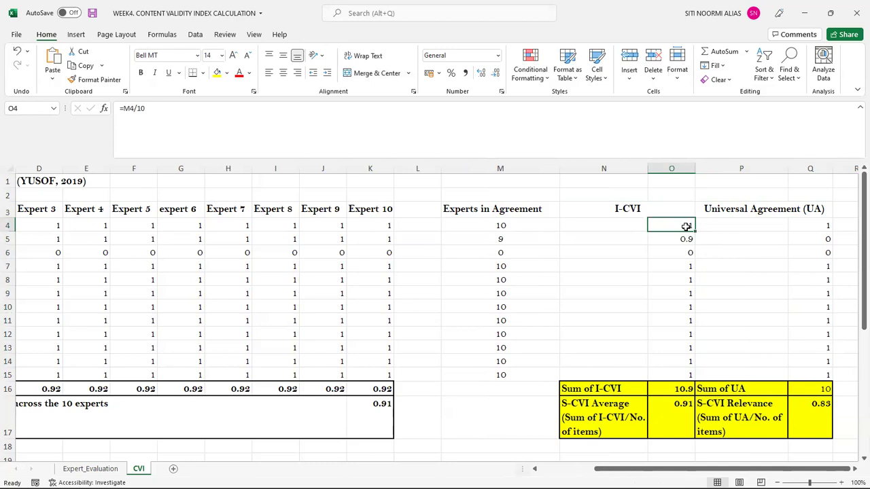
click(809, 226)
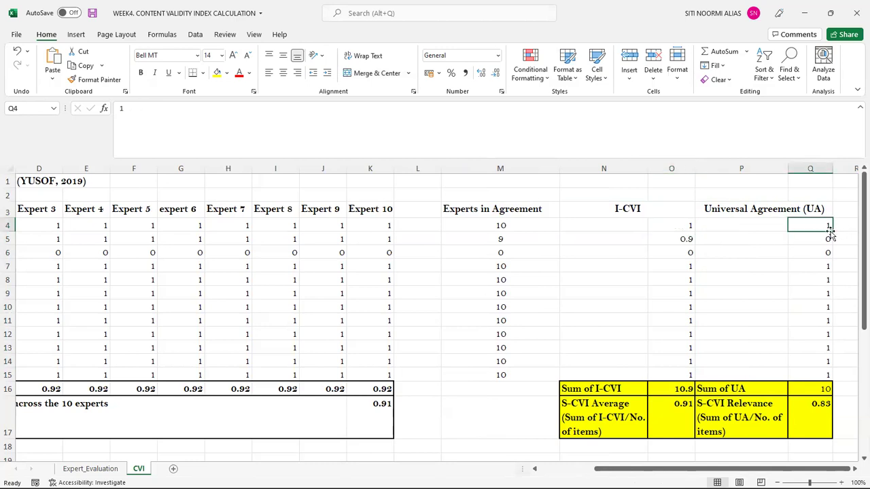
click(679, 239)
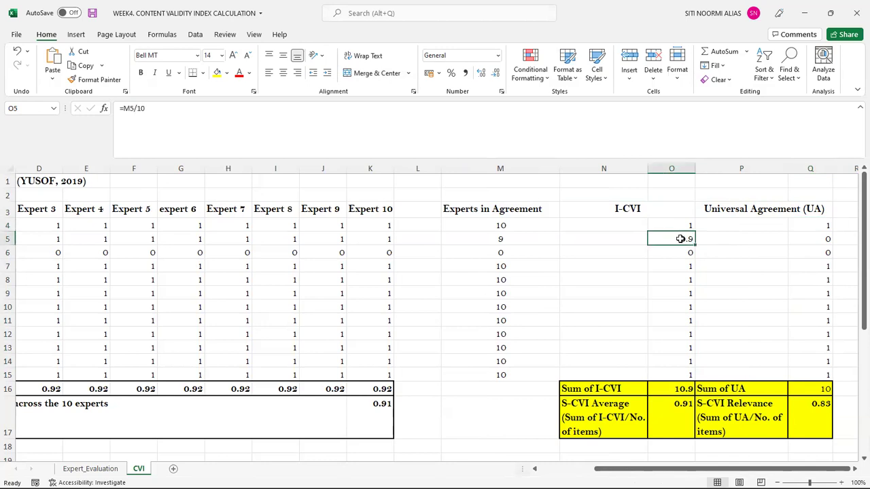
click(821, 239)
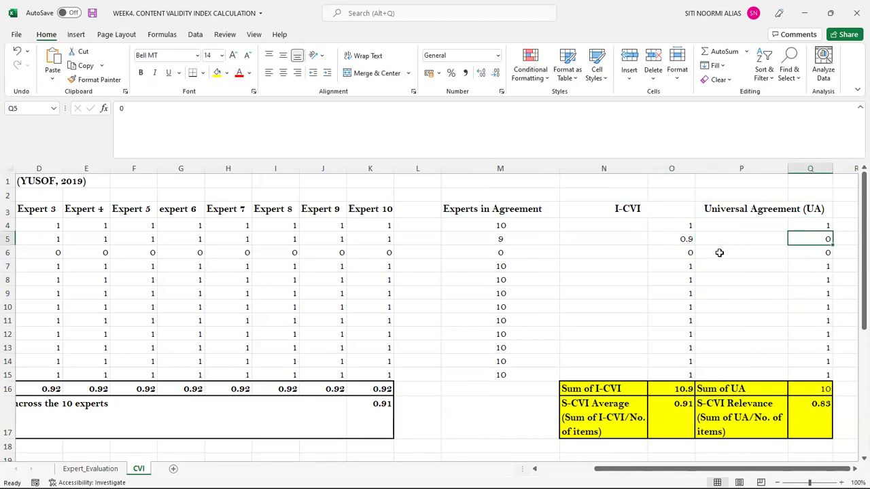
click(673, 255)
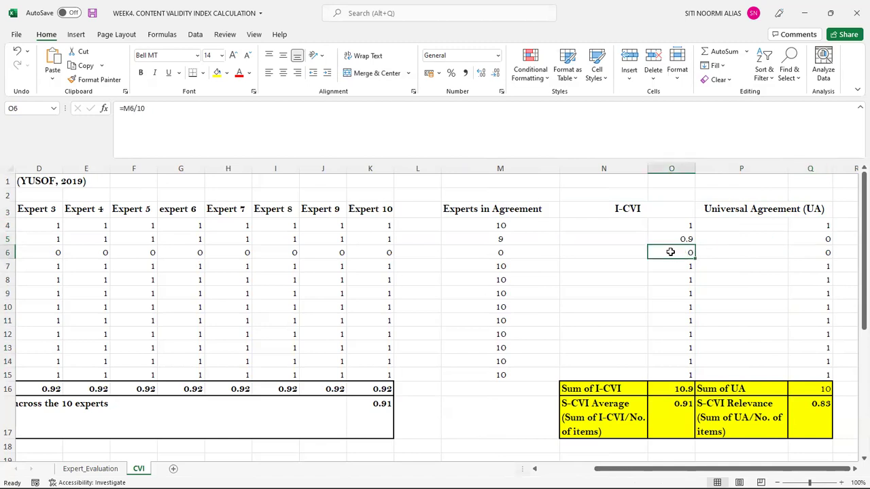
click(813, 258)
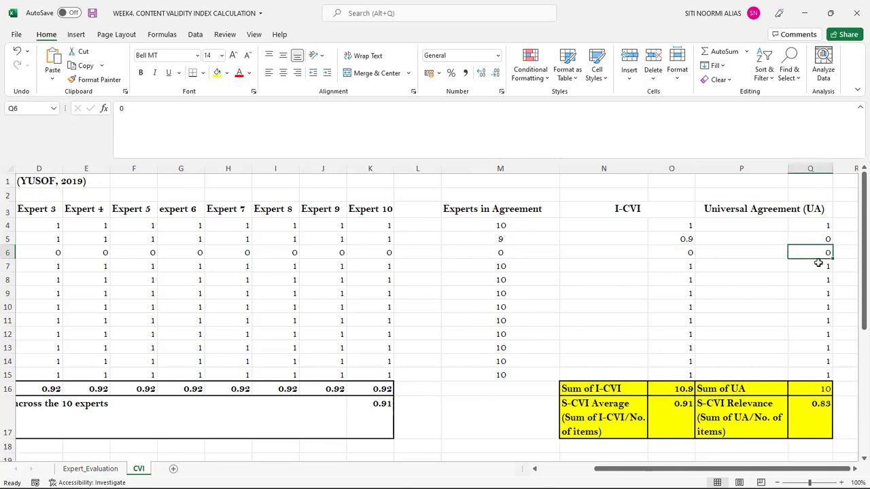
drag(821, 267, 824, 369)
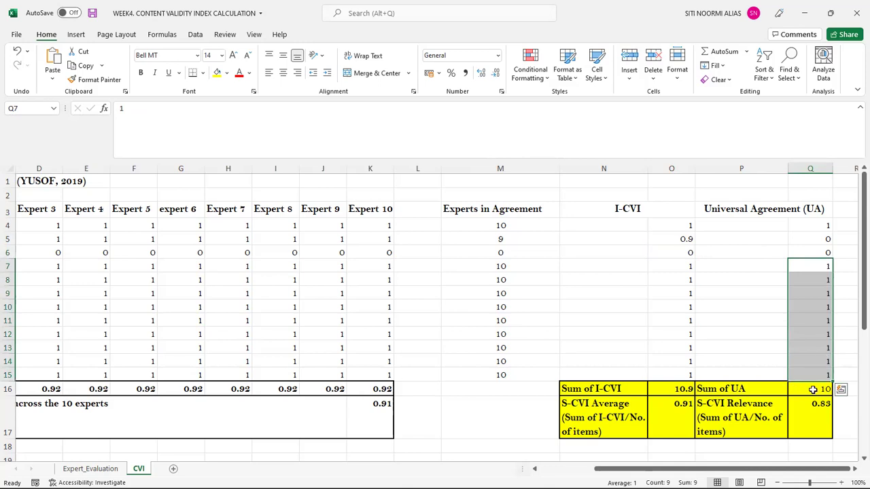
Check the Sum of UA and Sum of I-CVI formulas and return to the Calculate CVI slide in PowerPoint
click(774, 394)
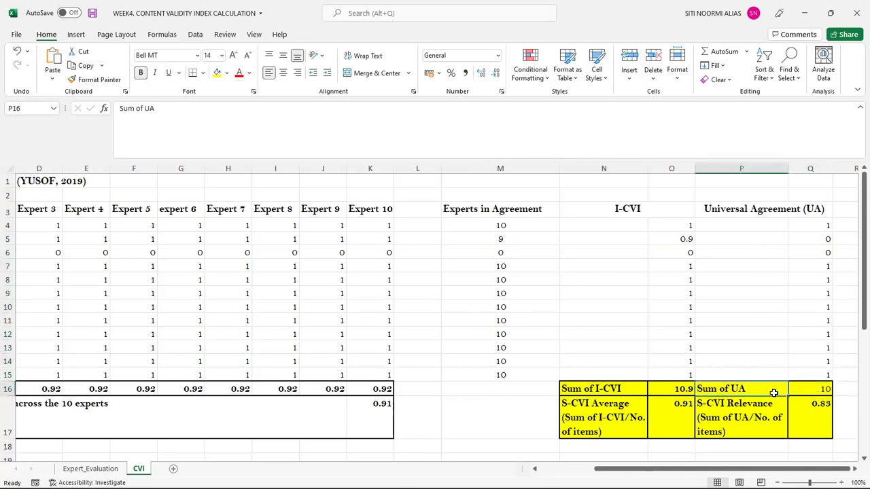
click(821, 388)
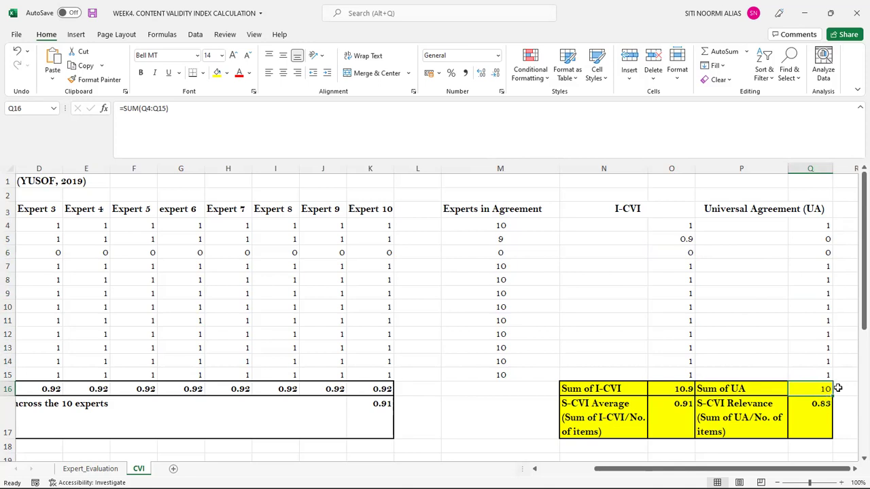
click(622, 388)
click(671, 388)
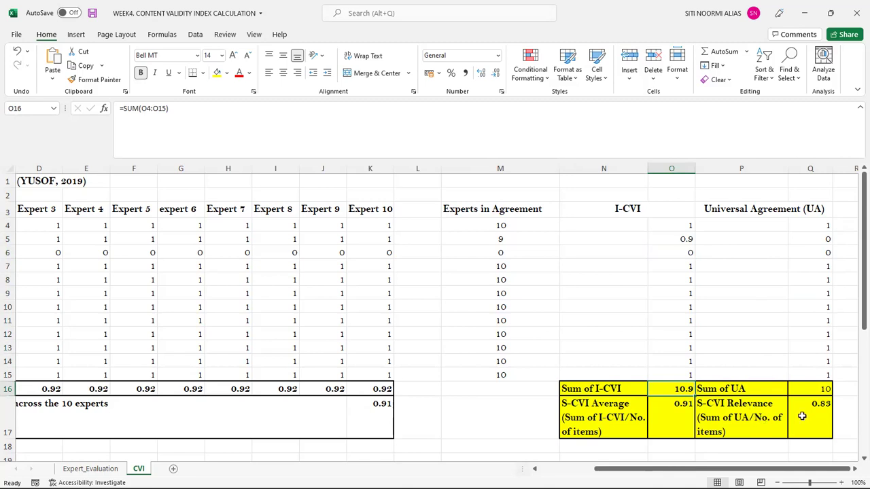
click(826, 390)
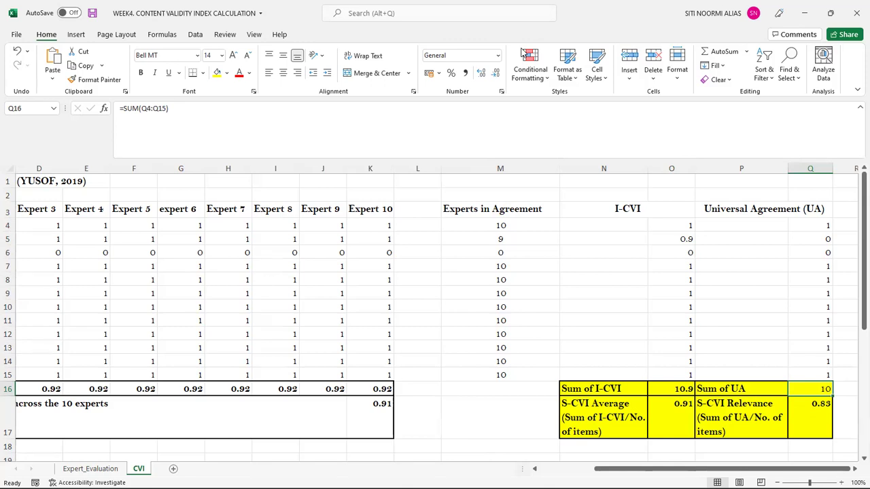
key(alt+Tab)
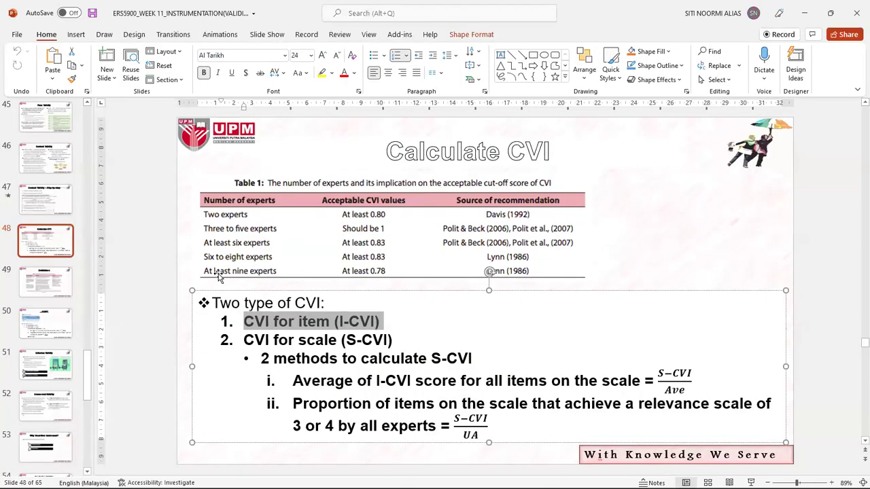